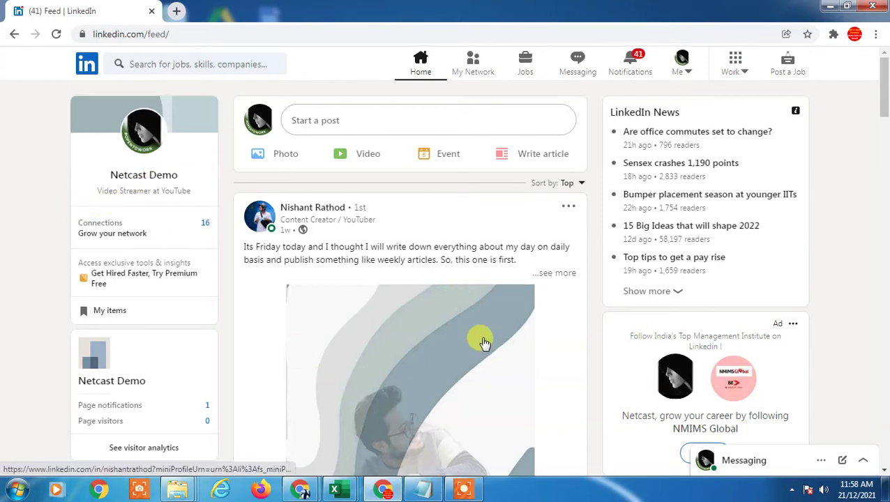
Hide the browser with Win+D and refresh the Windows desktop.
key("super+d")
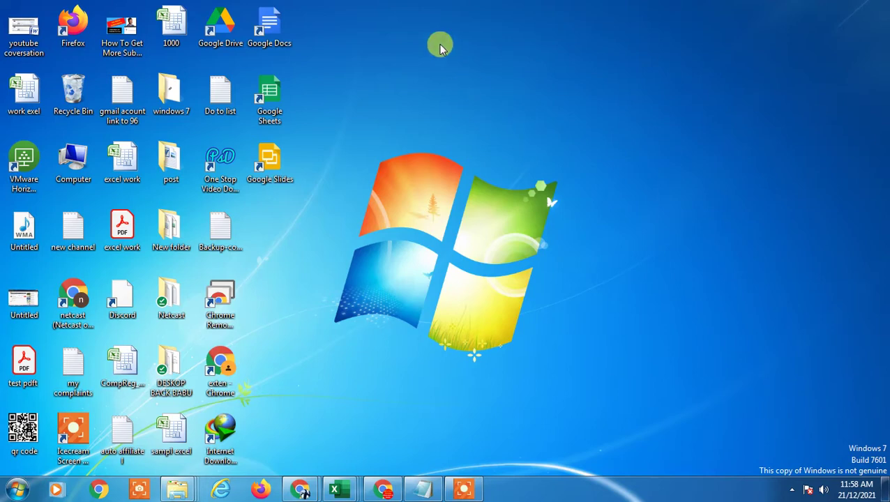
right_click(433, 27)
left_click(493, 59)
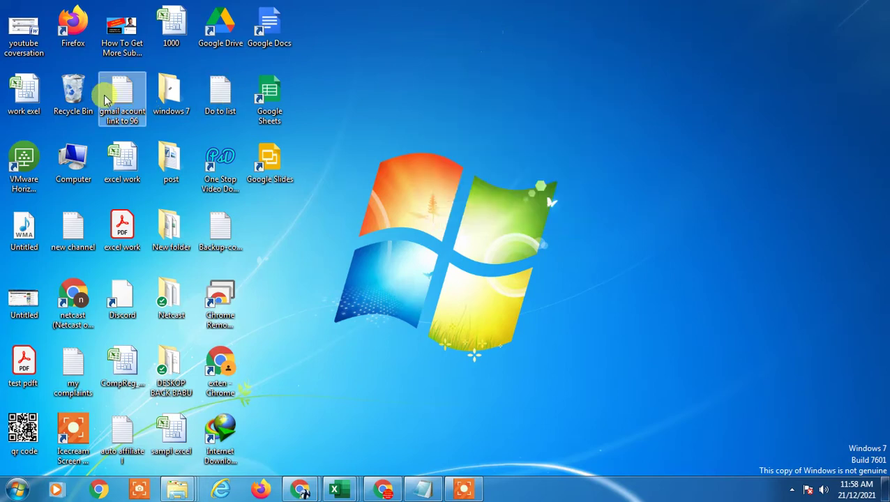
Empty the Recycle Bin, confirming the deletion.
right_click(73, 89)
left_click(124, 109)
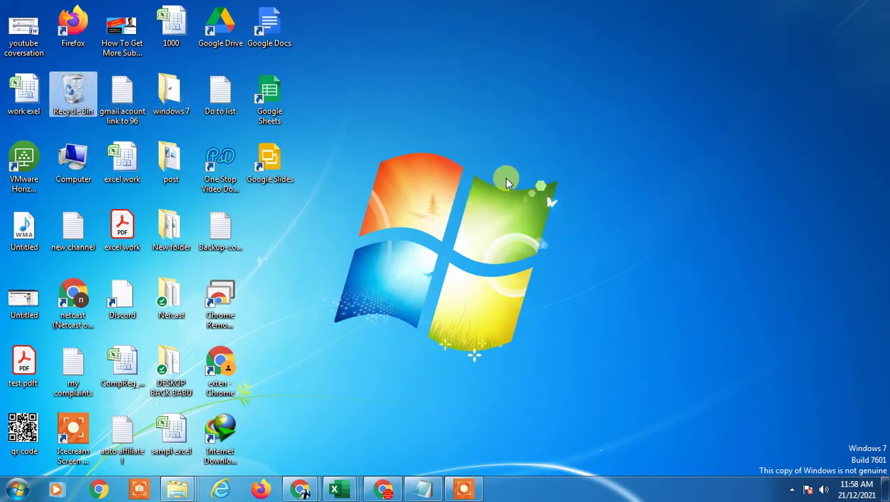
left_click(493, 254)
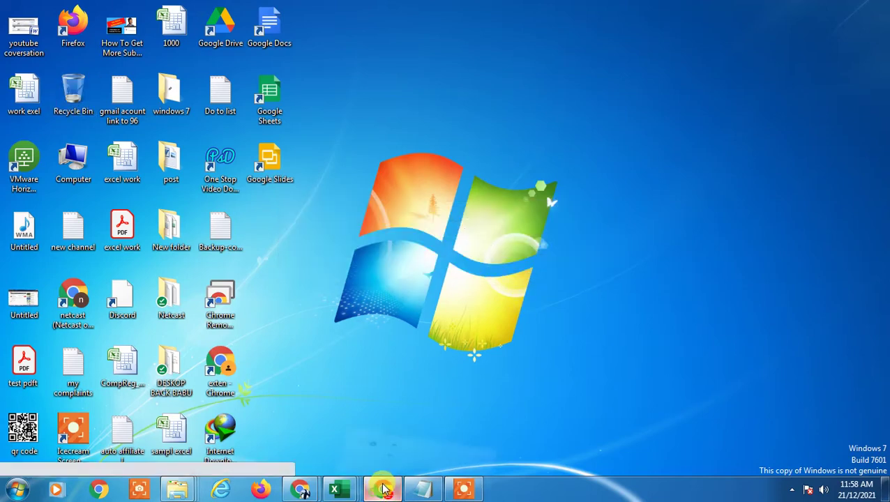
Restore the browser, go to your LinkedIn profile, and expand Add section's Background options.
left_click(383, 489)
left_click(90, 67)
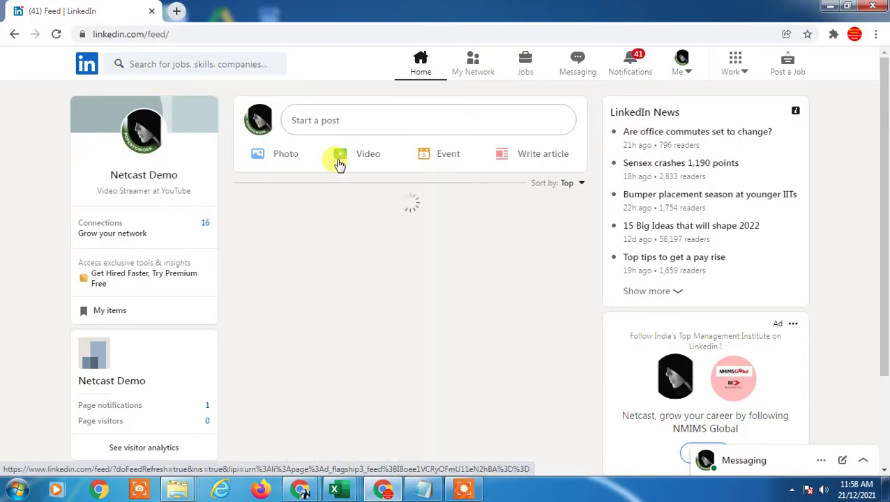
scroll(530, 310, "down", 3)
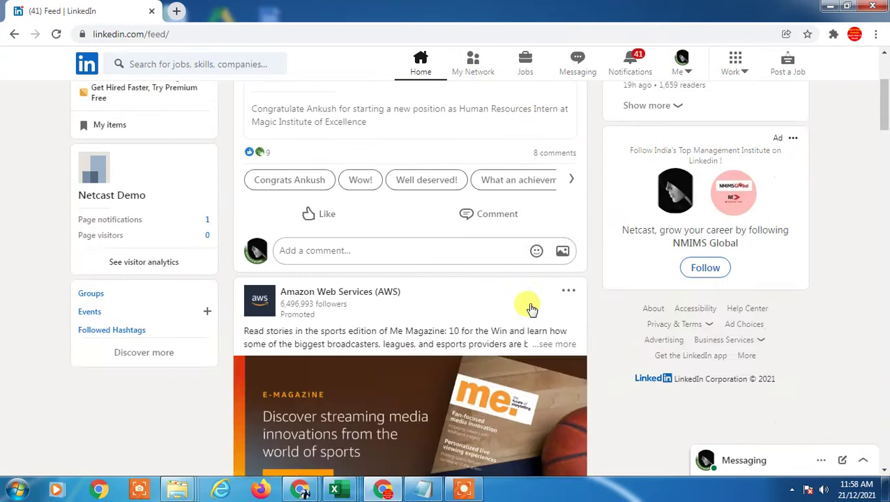
scroll(527, 304, "up", 3)
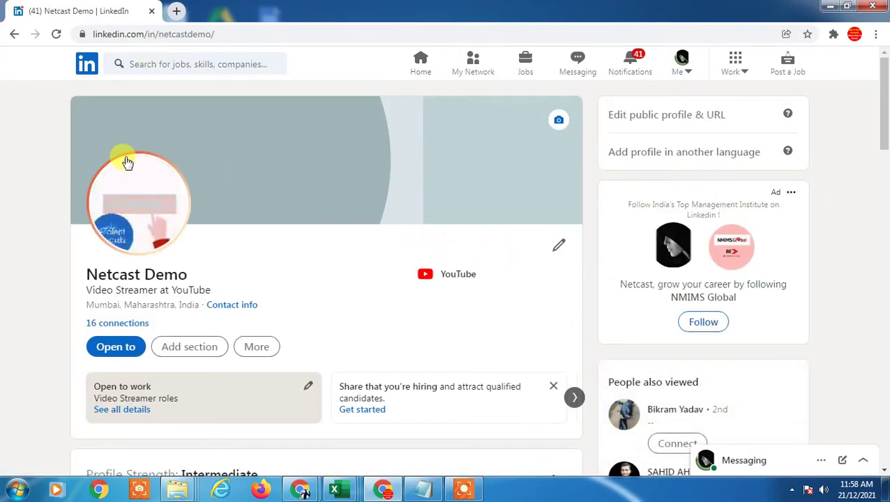
left_click(140, 34)
scroll(263, 217, "down", 2)
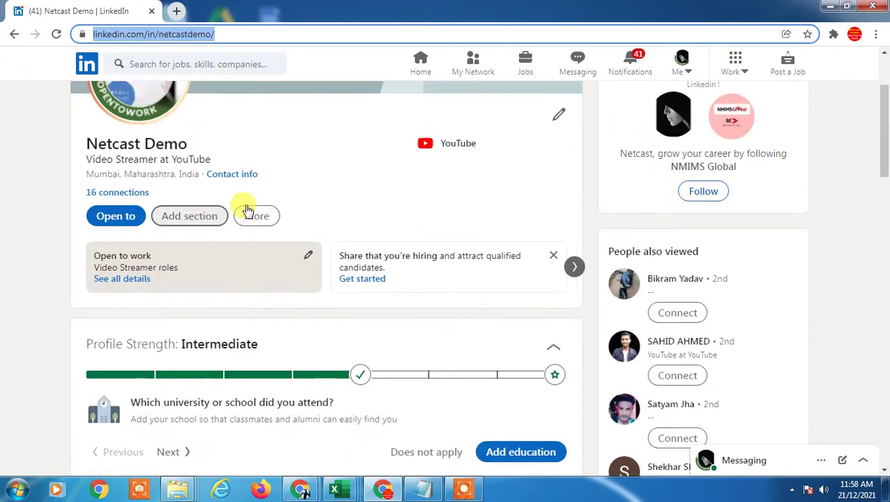
left_click(336, 157)
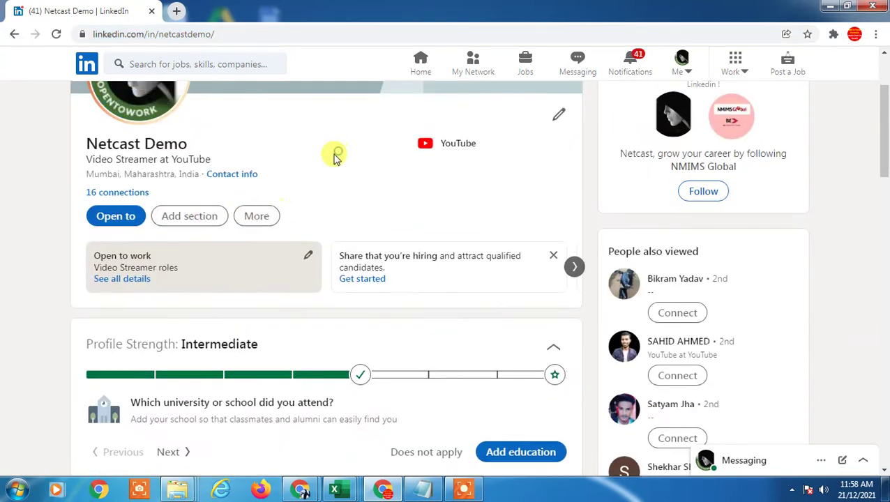
left_click(210, 220)
scroll(373, 284, "down", 2)
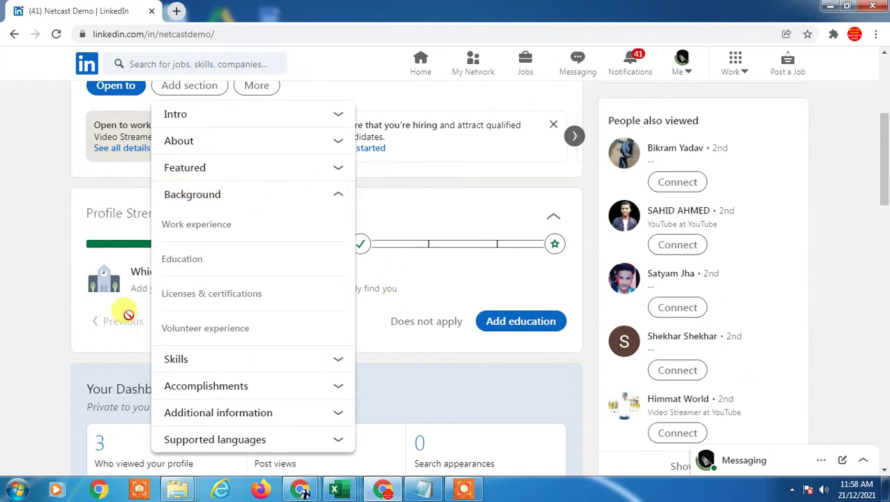
Add a Licenses & certifications entry named 'Google digital marketing certificate' with issuer Google.
left_click(242, 298)
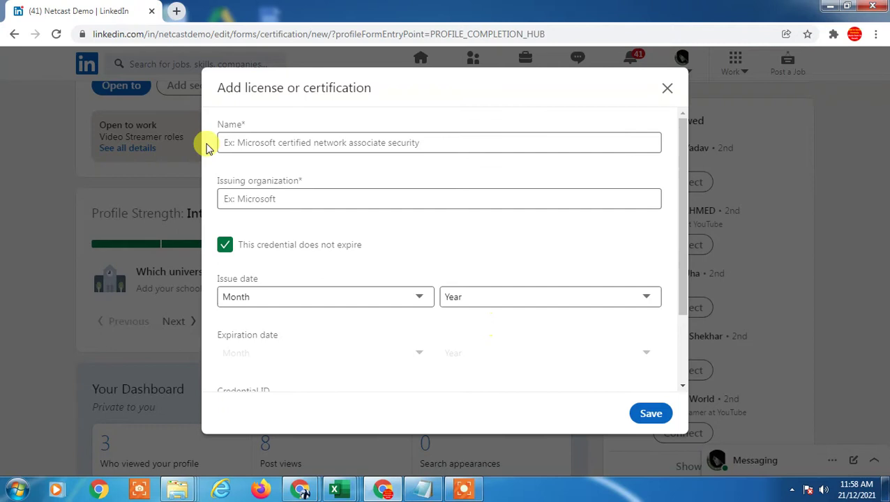
left_click(227, 142)
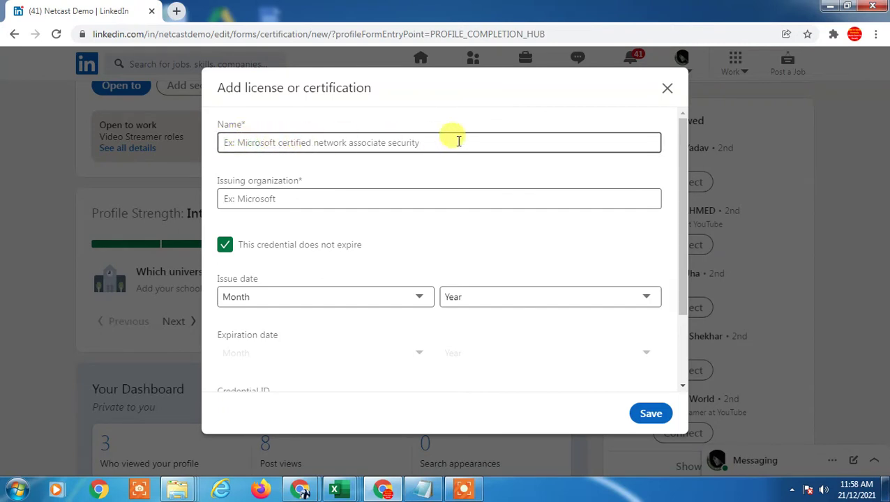
type("Gog")
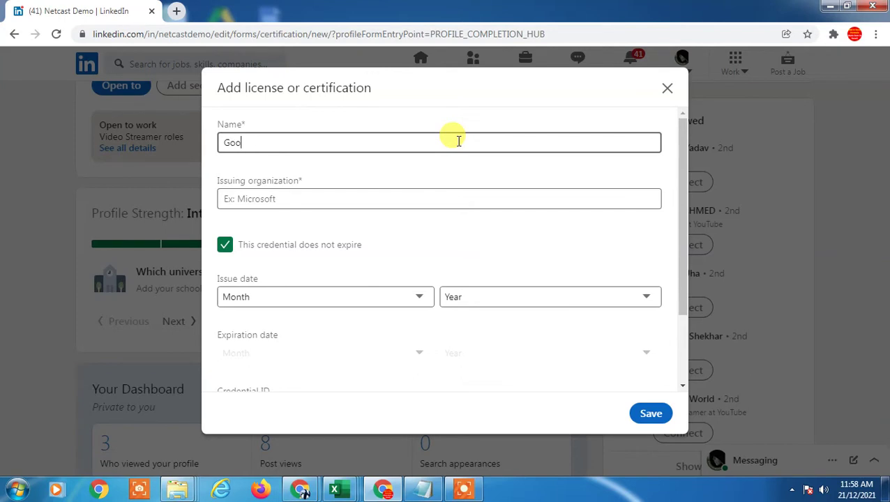
type("digit")
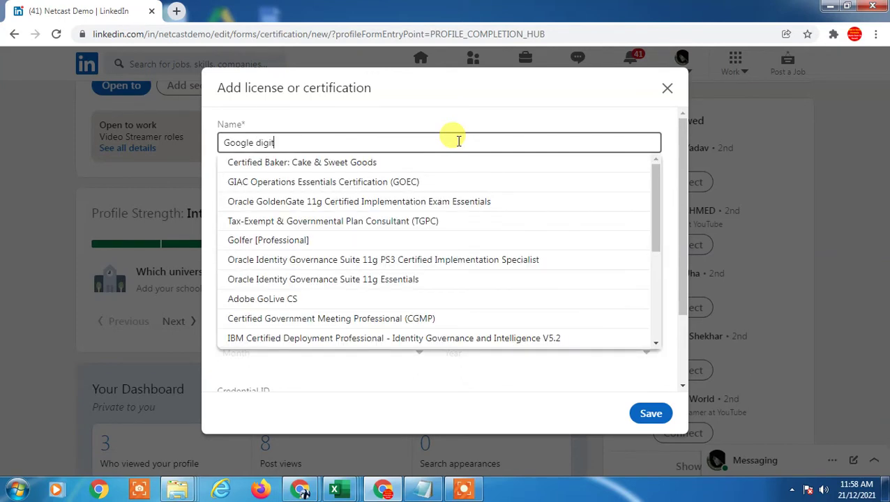
type("keting certificate")
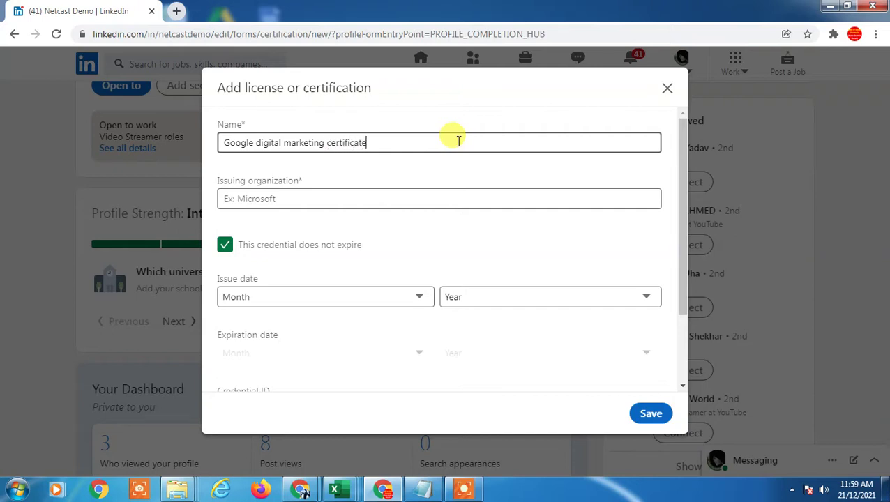
key("Tab")
type("Google")
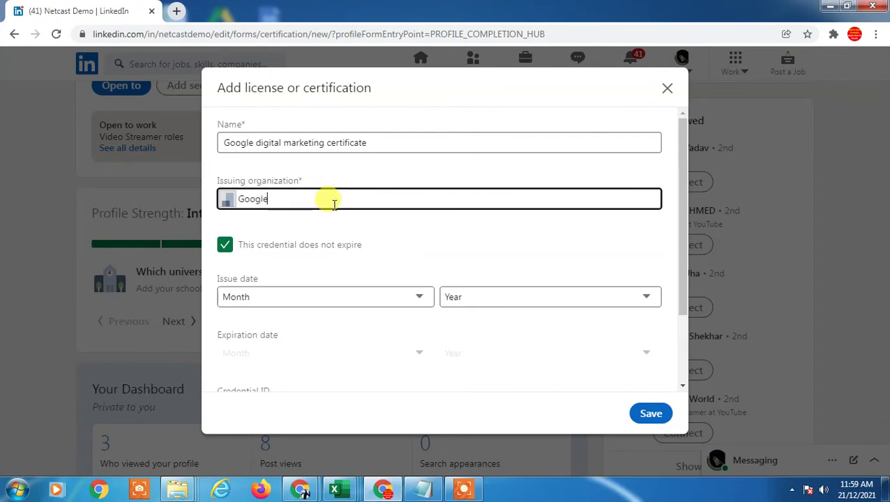
Accept Google as issuing organization and set the issue date to August 2009.
left_click(793, 490)
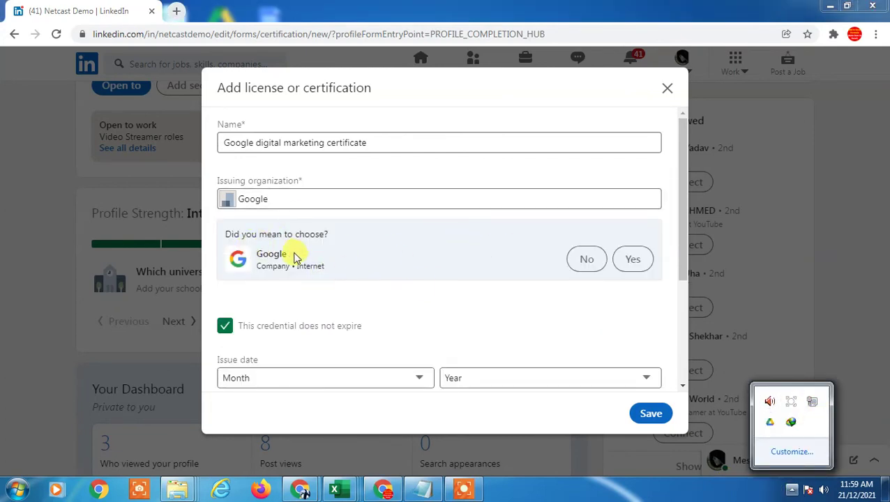
left_click(629, 260)
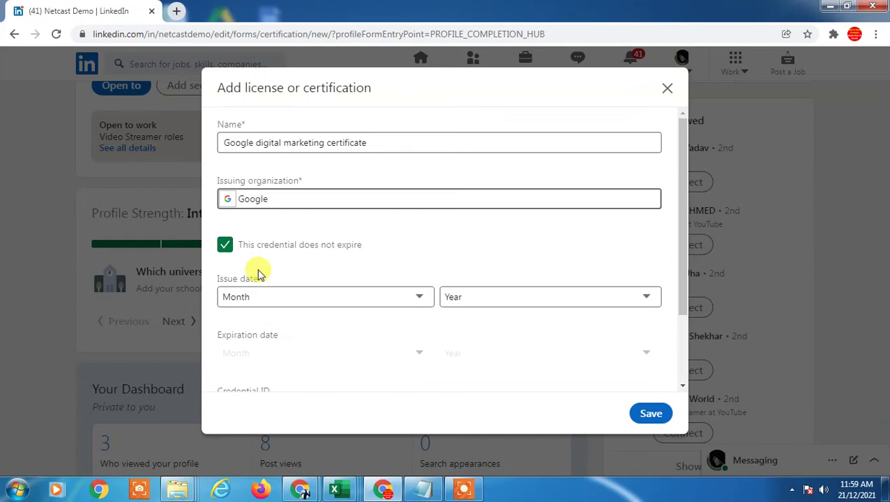
left_click(264, 297)
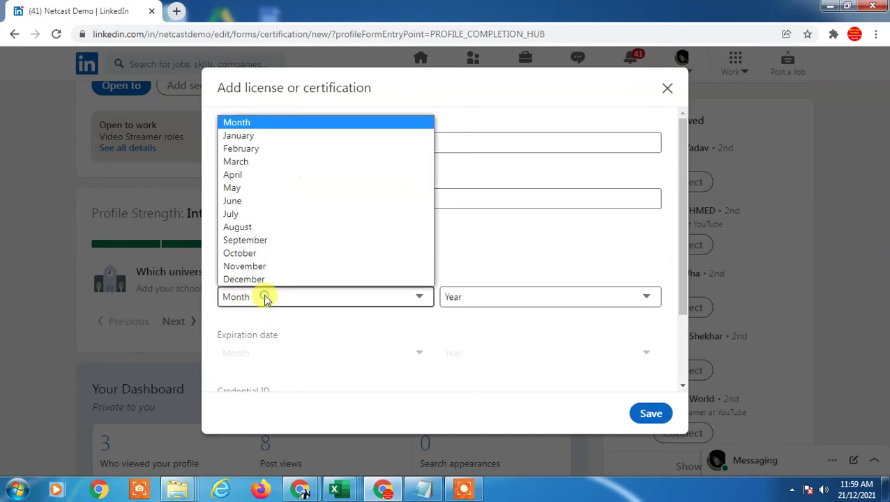
left_click(229, 189)
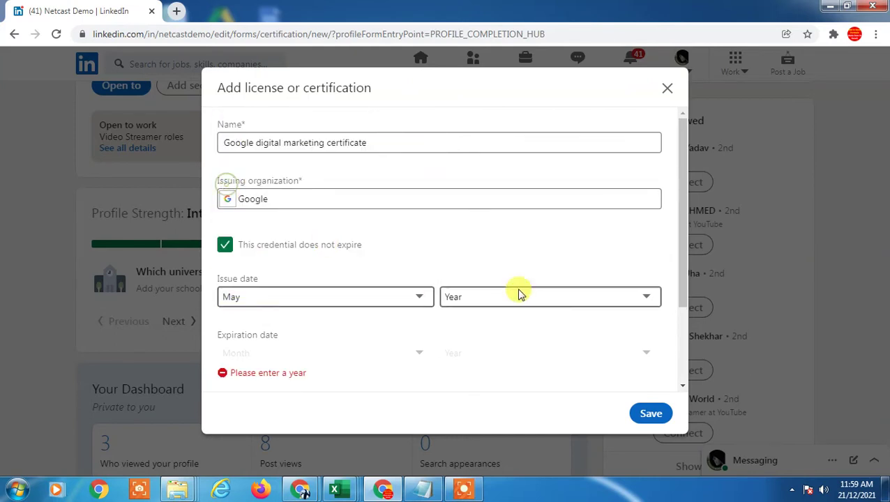
left_click(318, 298)
left_click(239, 227)
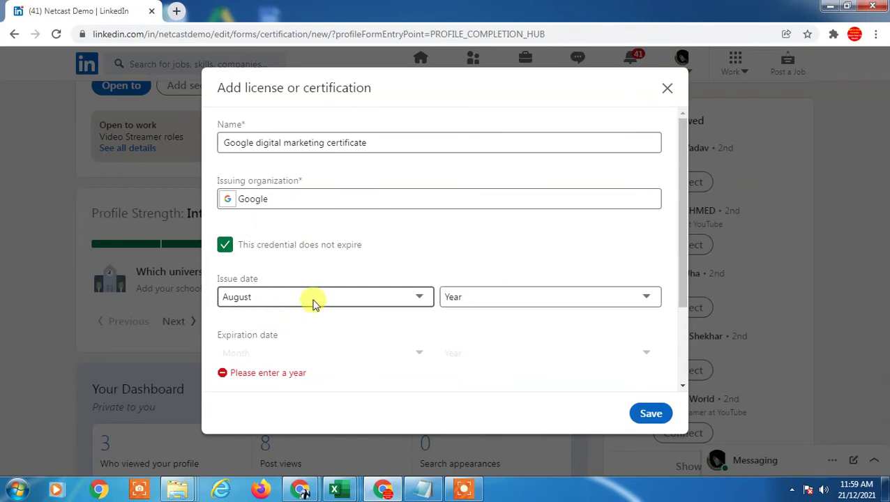
left_click(520, 300)
left_click(471, 199)
Keep the credential marked as never expiring.
scroll(259, 309, "down", 3)
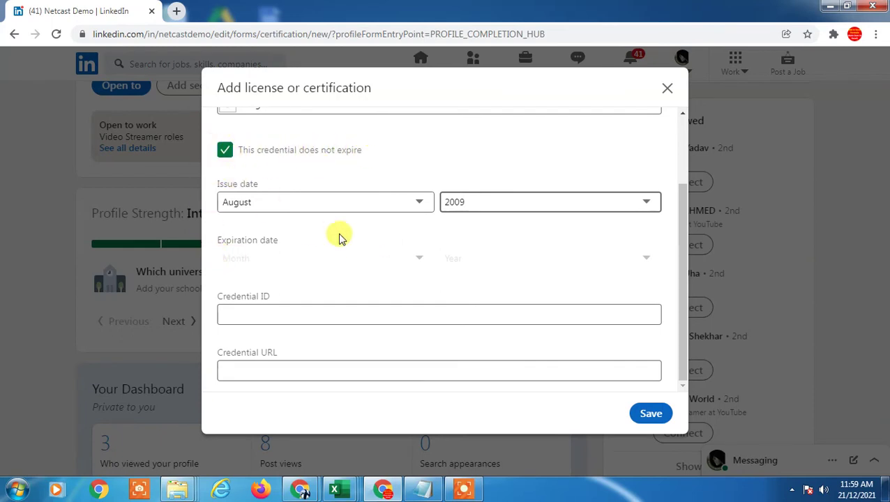
scroll(338, 234, "up", 3)
left_click(230, 249)
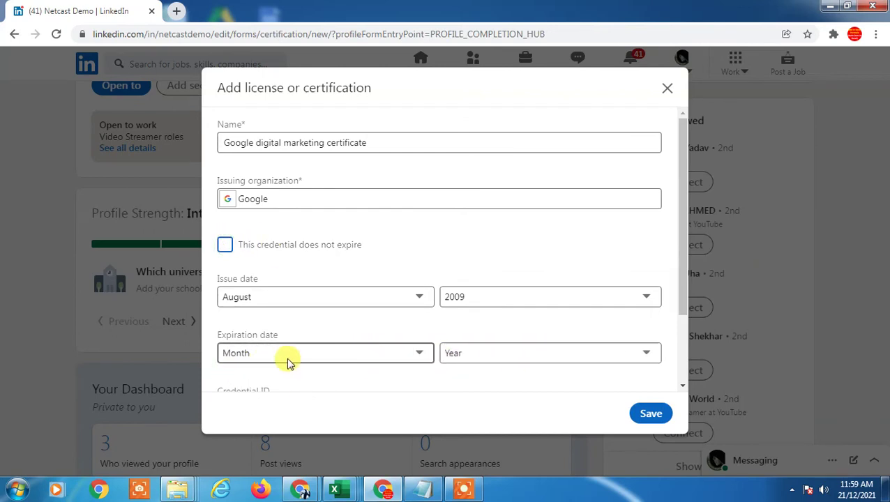
left_click(225, 246)
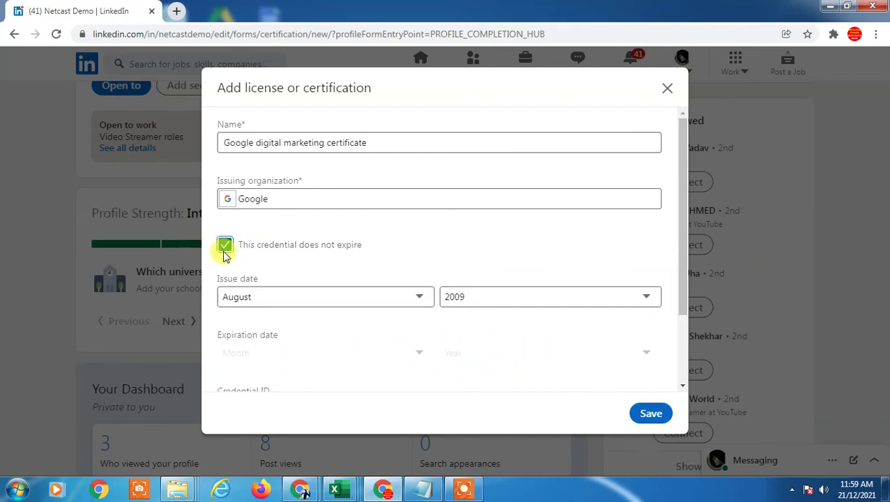
scroll(328, 253, "down", 1)
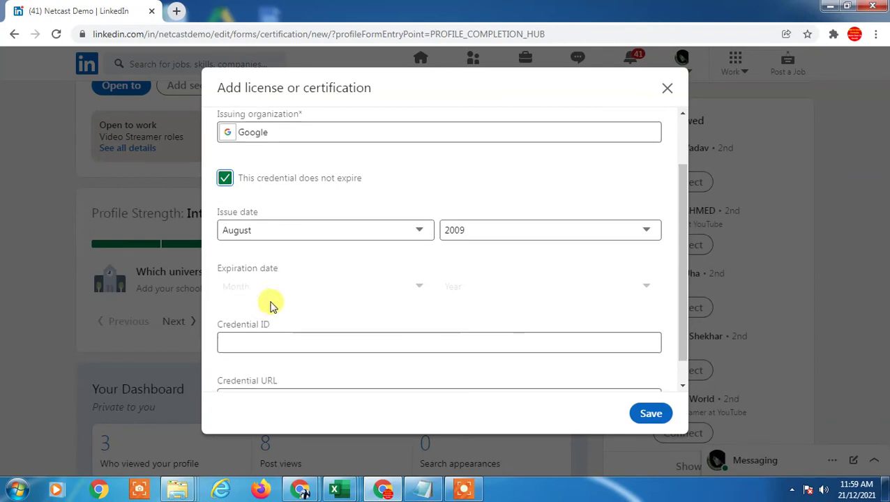
scroll(273, 305, "down", 1)
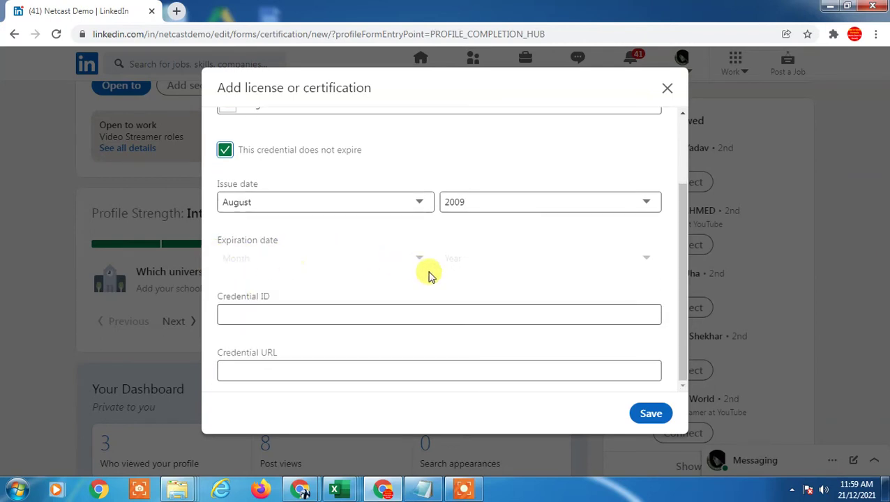
Select the Credential ID field and open a new blank browser tab.
left_click(250, 314)
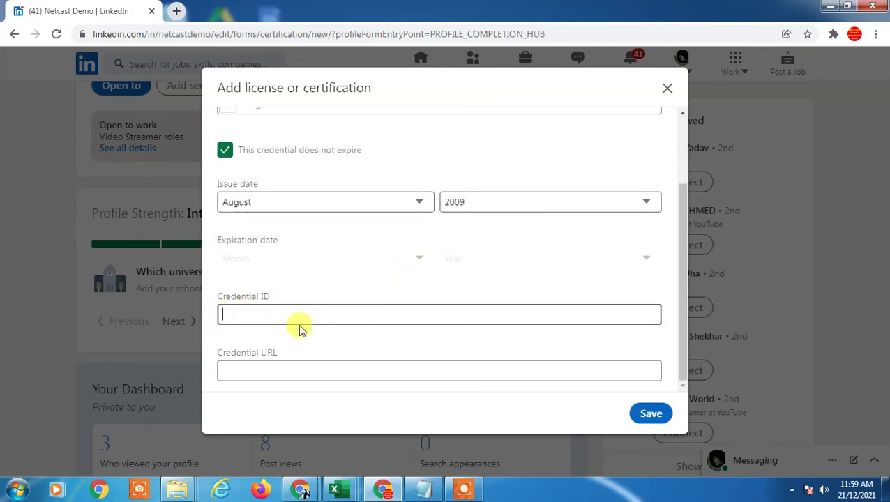
left_click(317, 372)
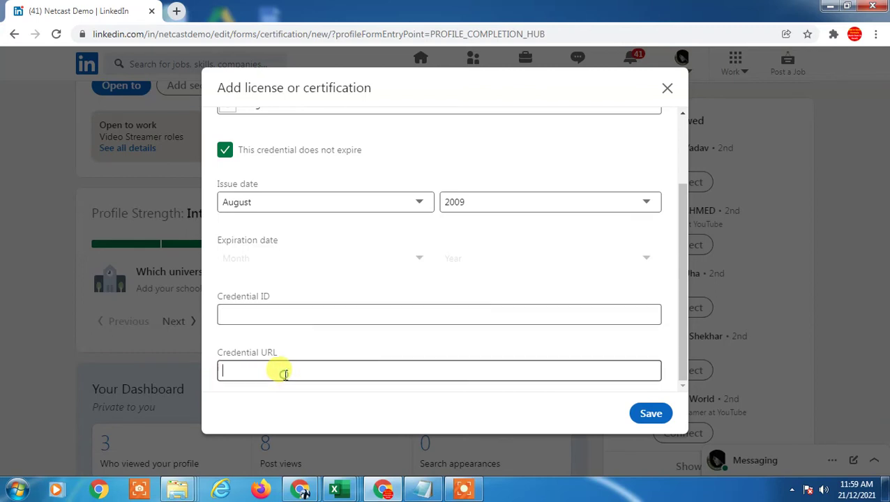
left_click(245, 316)
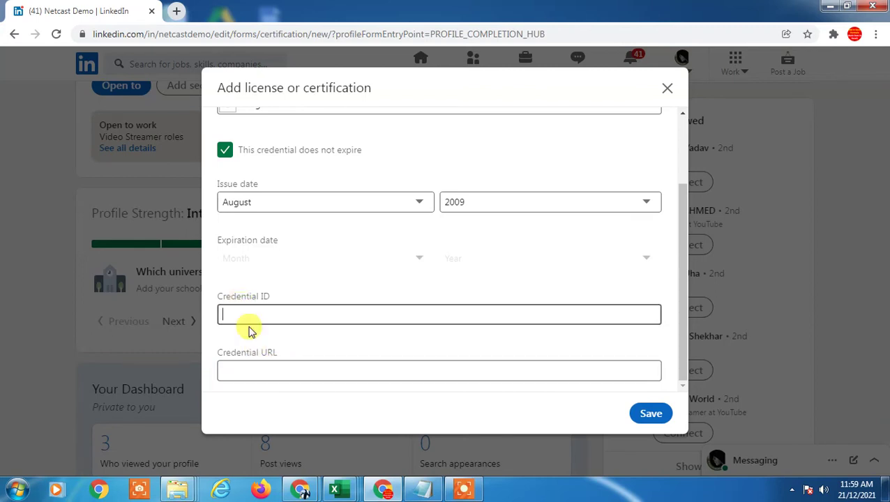
left_click(176, 12)
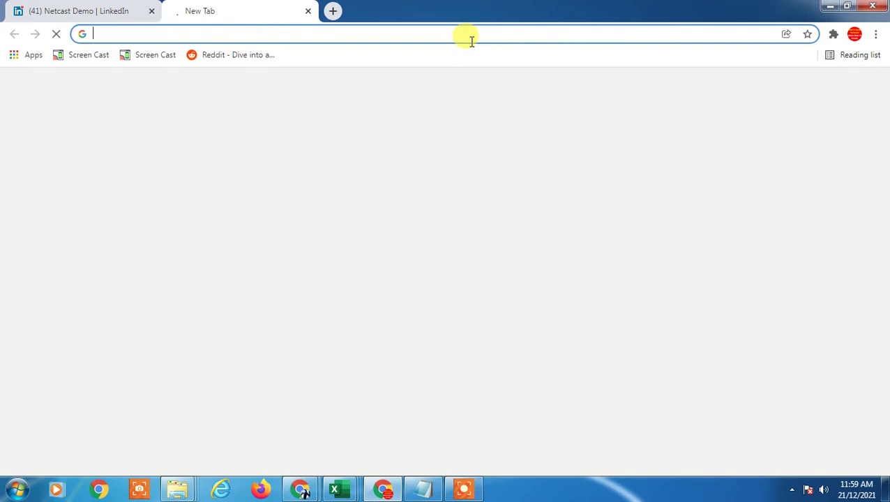
Search Google for 'google certificate digital marketing', fixing the run-together typo first.
type("goo")
key("Return")
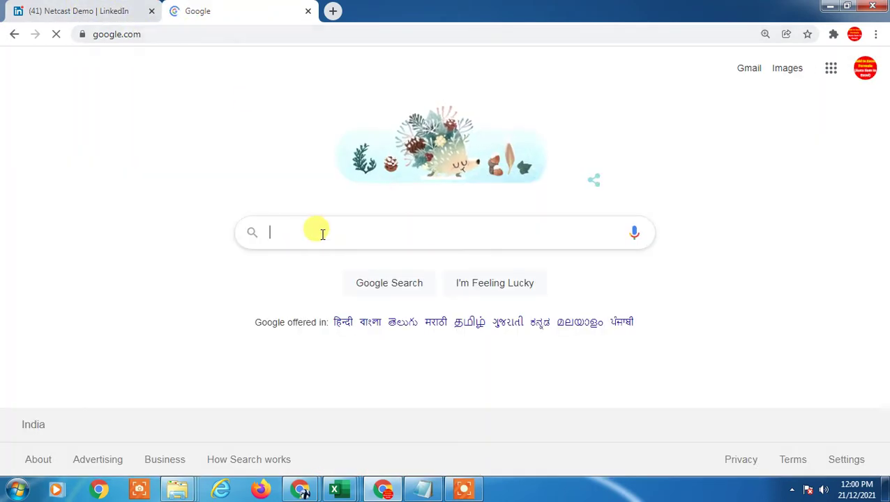
type("google certifi")
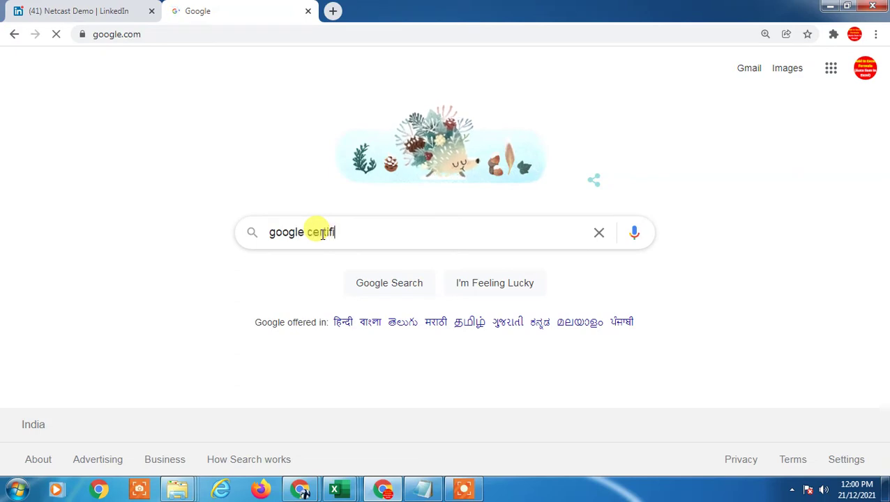
type("cate digitalma")
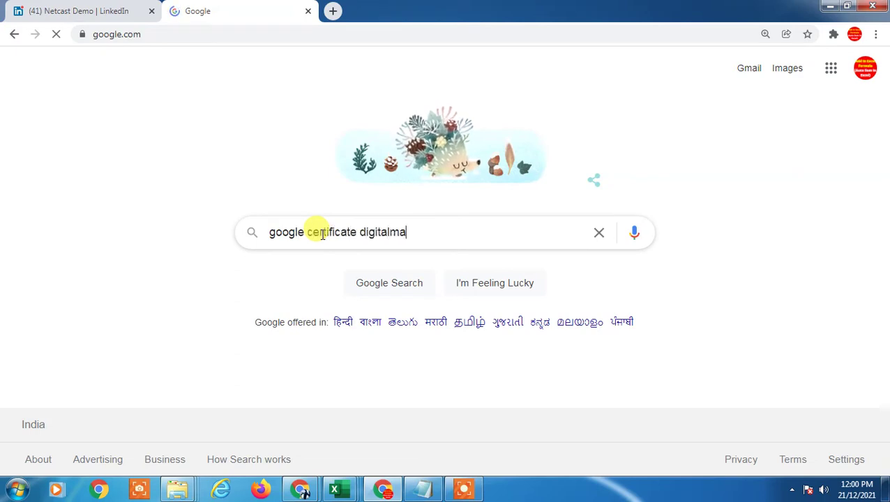
type("rketing")
key("BackSpace")
key("BackSpace")
key("BackSpace")
key("BackSpace")
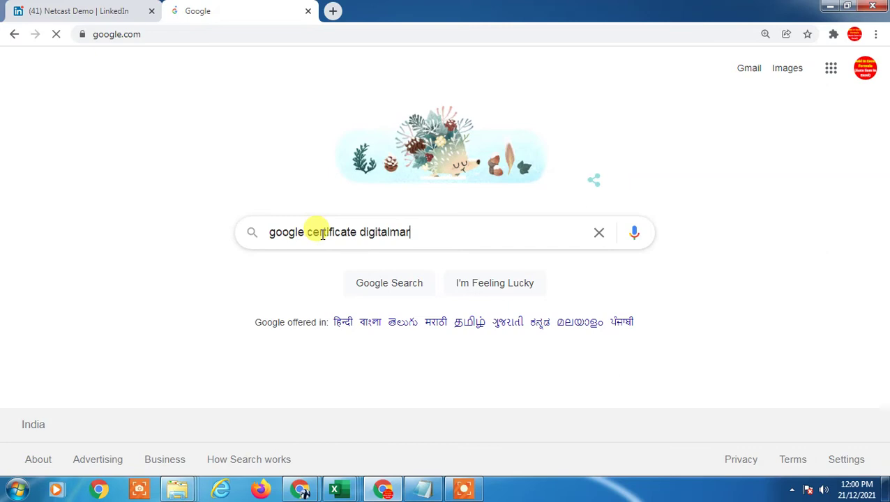
key("BackSpace")
key("BackSpace")
key("BackSpace")
type("marketin")
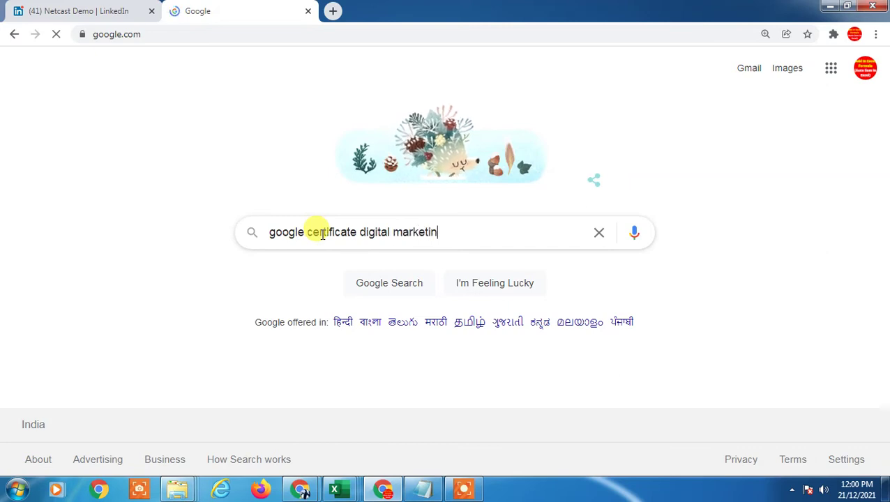
type("g")
left_click(373, 295)
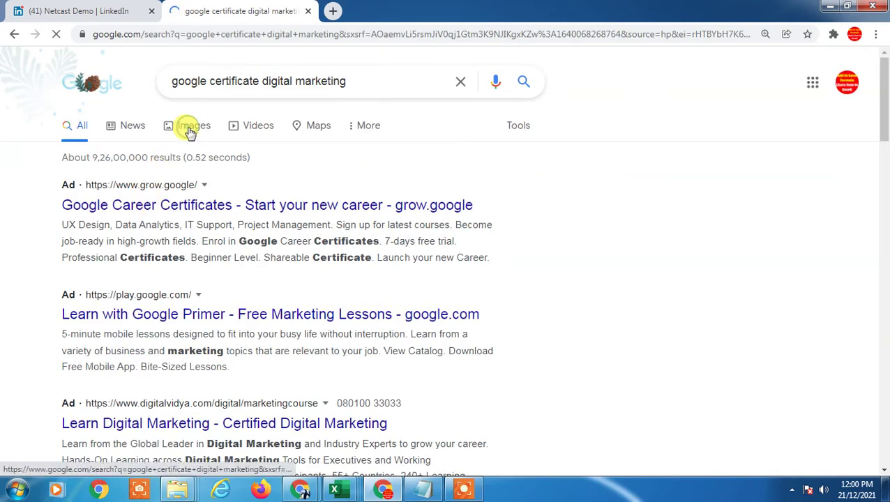
Switch to Google Images results and preview a certificate image.
left_click(190, 131)
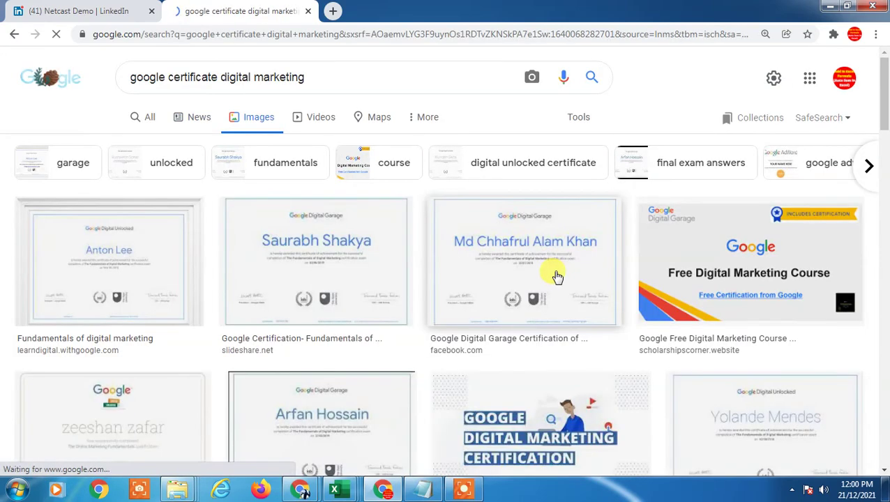
left_click(503, 254)
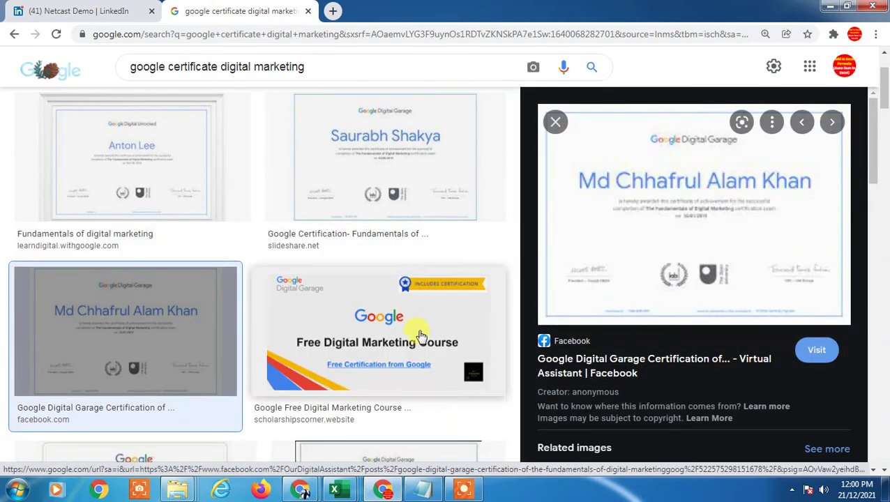
scroll(363, 349, "down", 3)
scroll(418, 244, "up", 3)
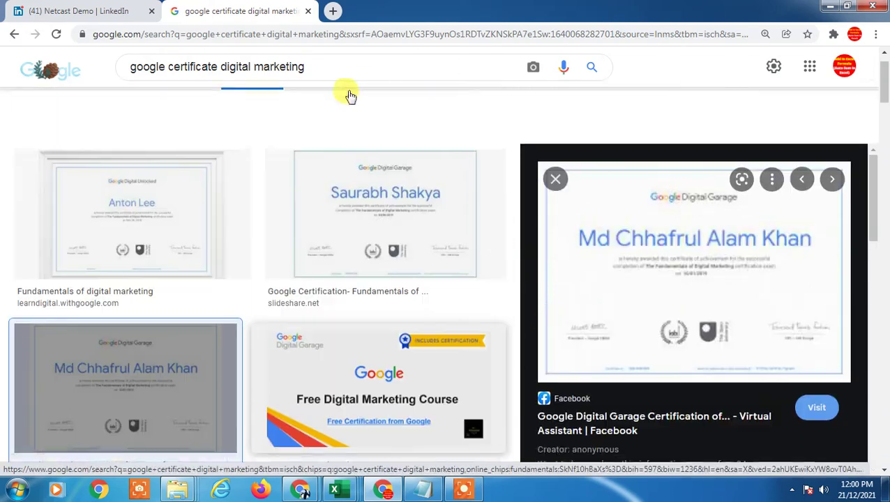
Refine the query with 'hd' and preview a Digital Garage certificate from SlideShare.
left_click(367, 68)
type("hd")
key("Return")
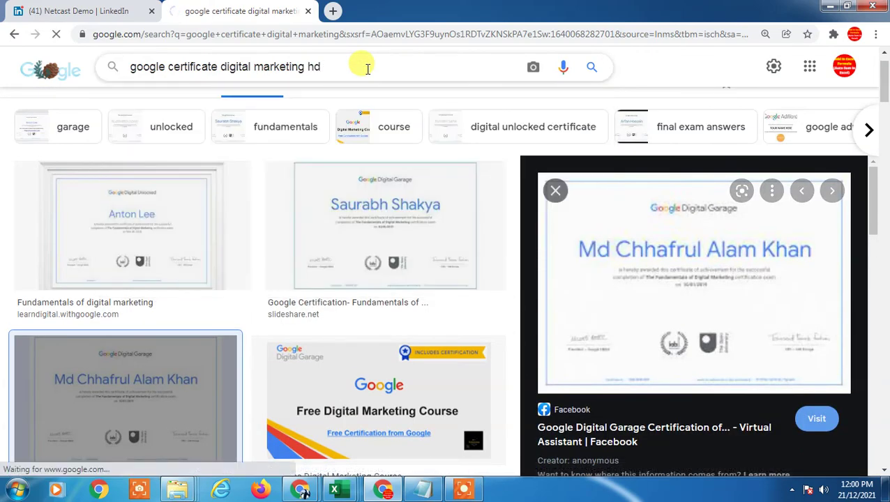
left_click(793, 492)
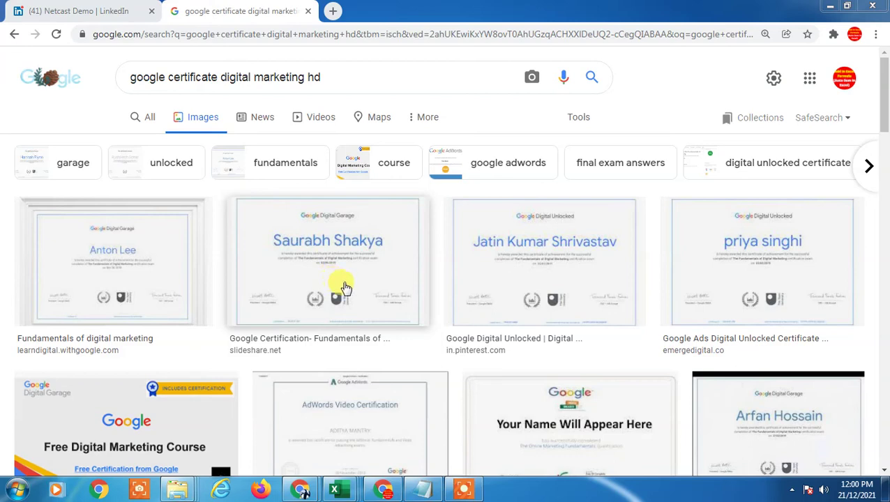
left_click(311, 253)
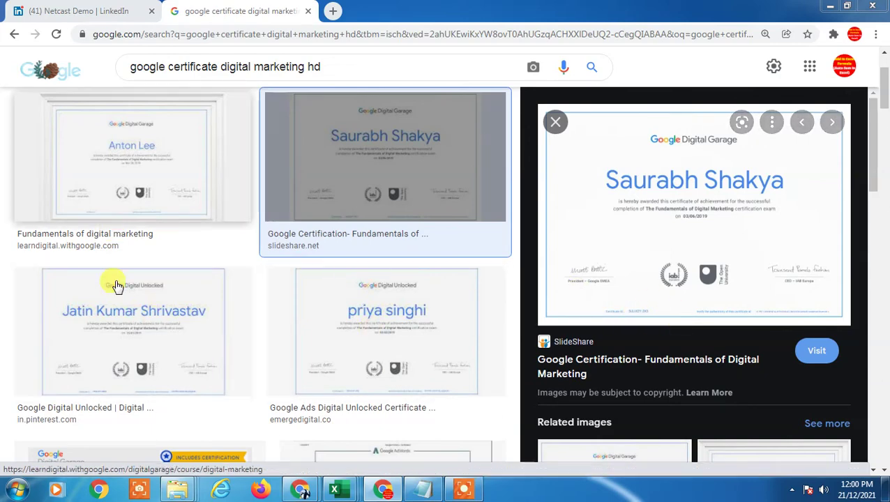
left_click(85, 11)
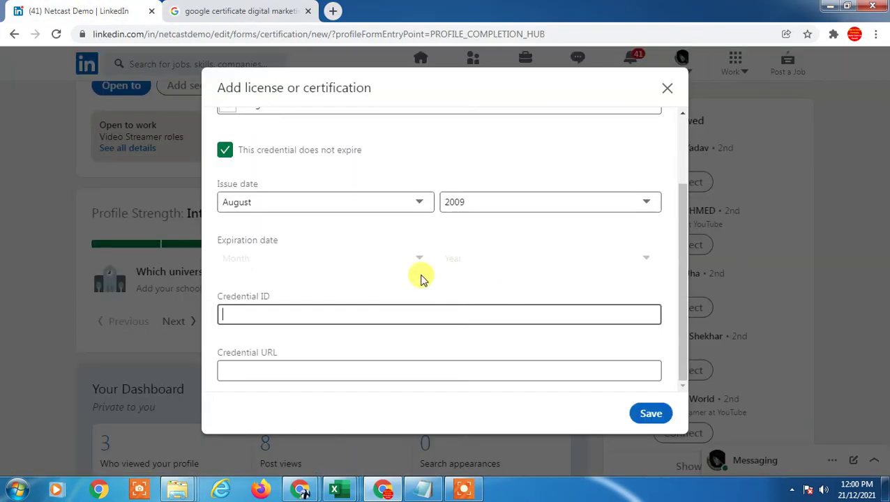
left_click(281, 313)
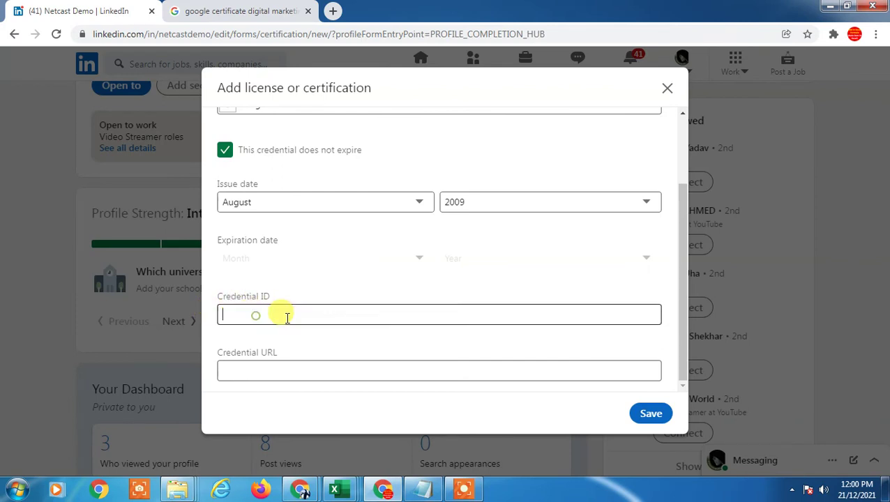
left_click(255, 377)
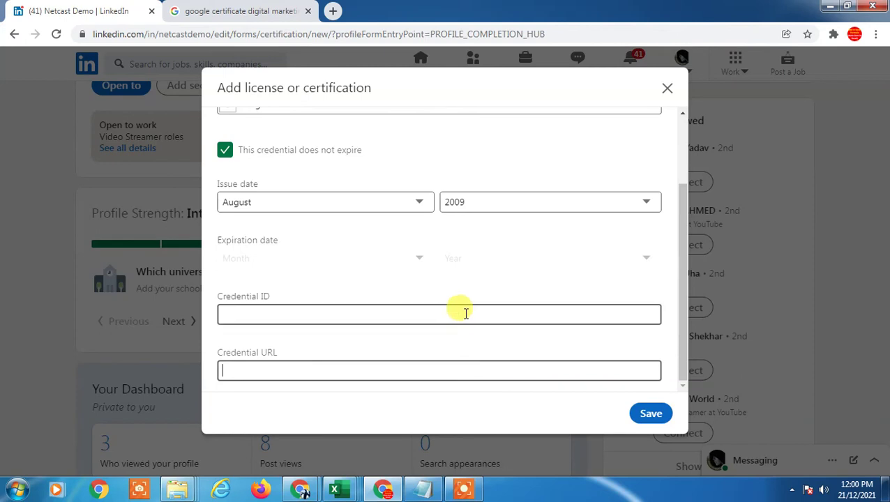
left_click(202, 10)
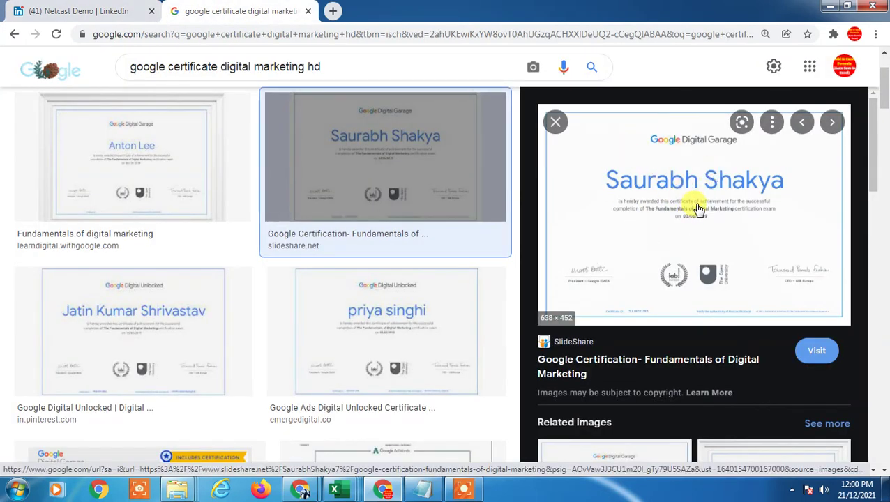
Switch back to the tab with the LinkedIn certification form.
left_click(70, 10)
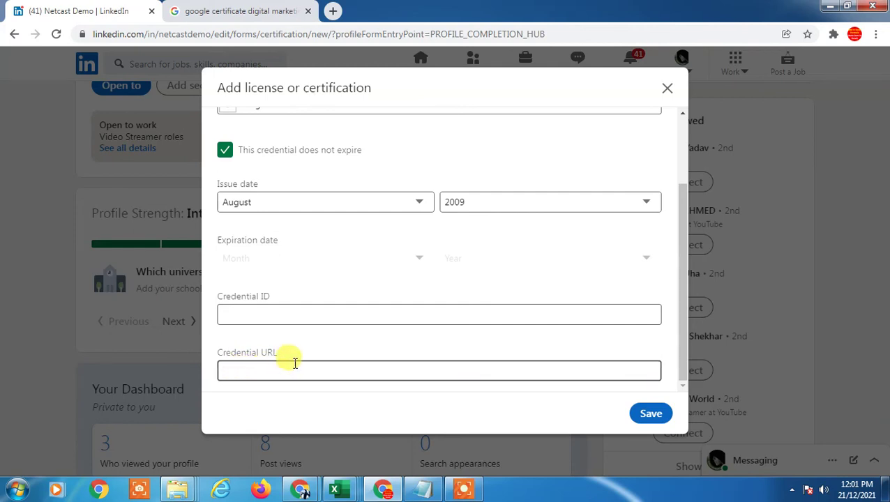
Try saving the certification with blank credential URL, getting a 'Something went wrong' error.
left_click(329, 373)
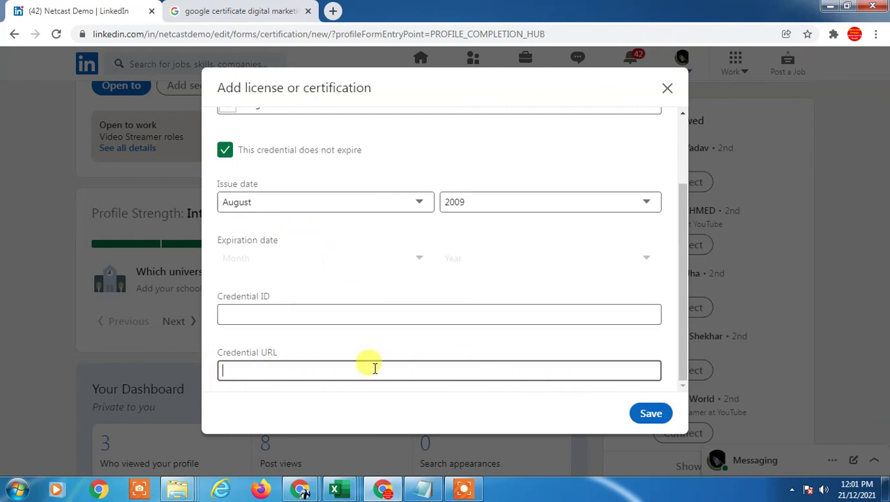
left_click(650, 413)
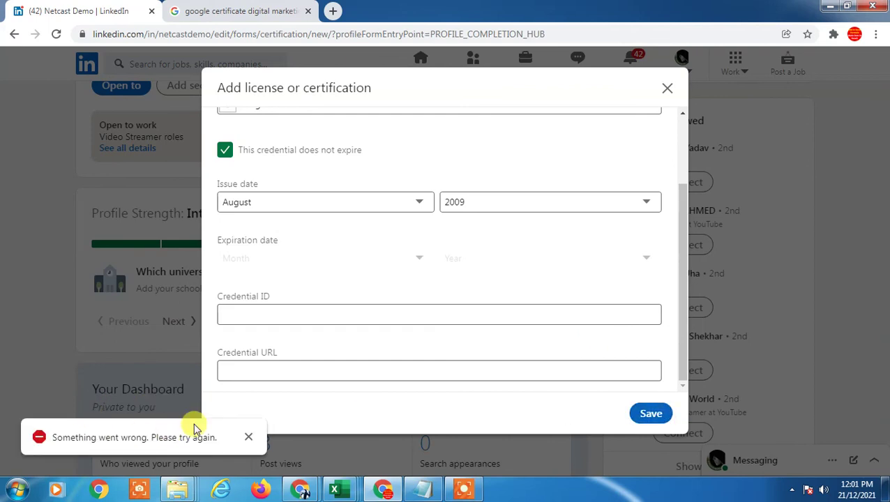
Enter the credential ID, save the certification successfully, and minimize to the desktop.
scroll(404, 320, "up", 3)
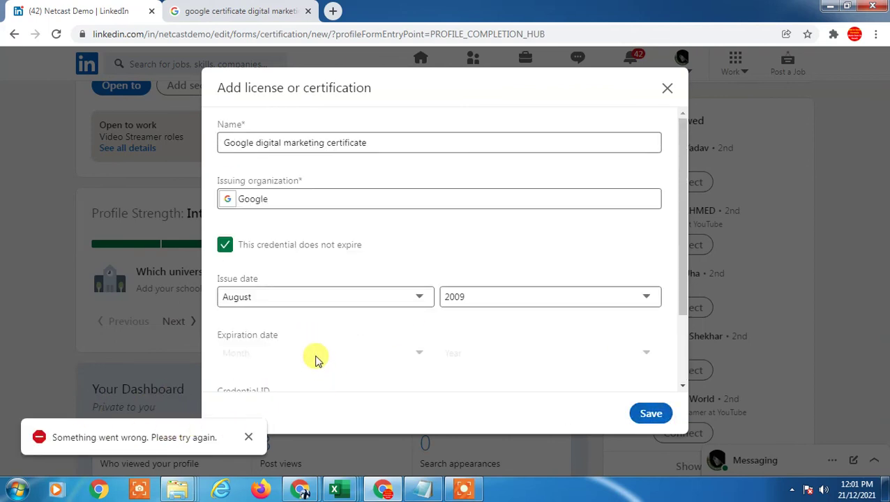
scroll(315, 360, "down", 2)
left_click(239, 314)
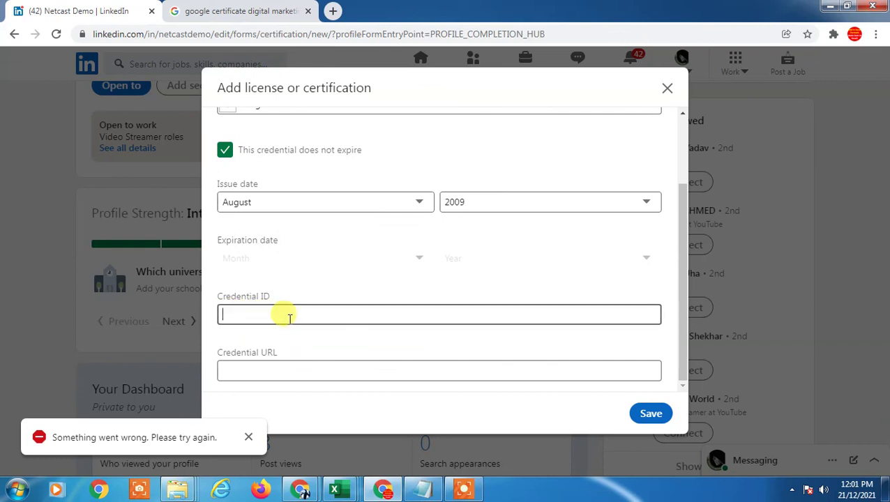
left_click(656, 414)
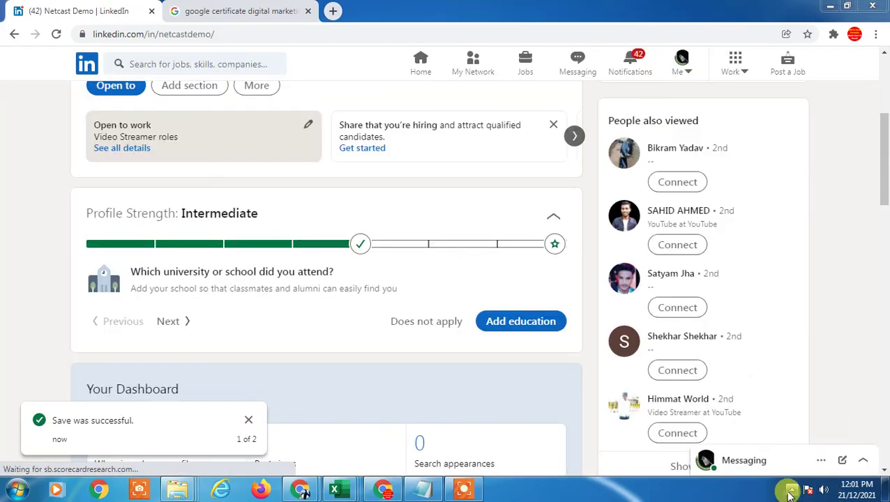
left_click(790, 491)
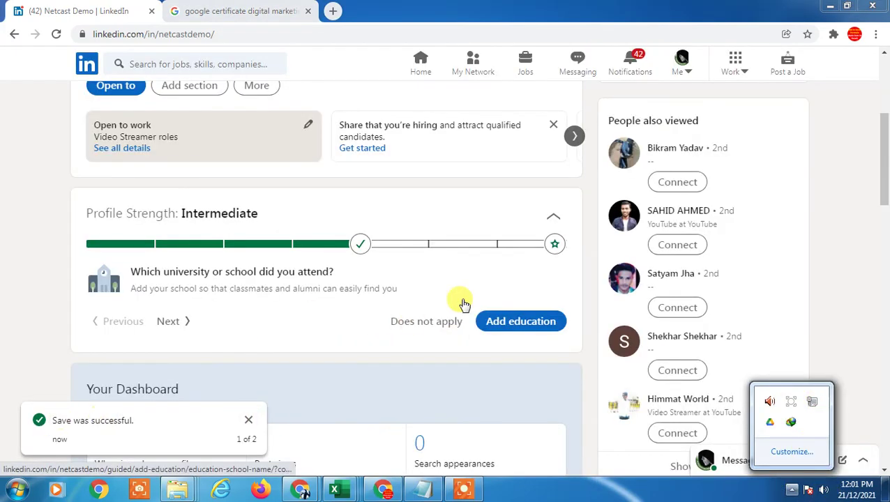
key("super+d")
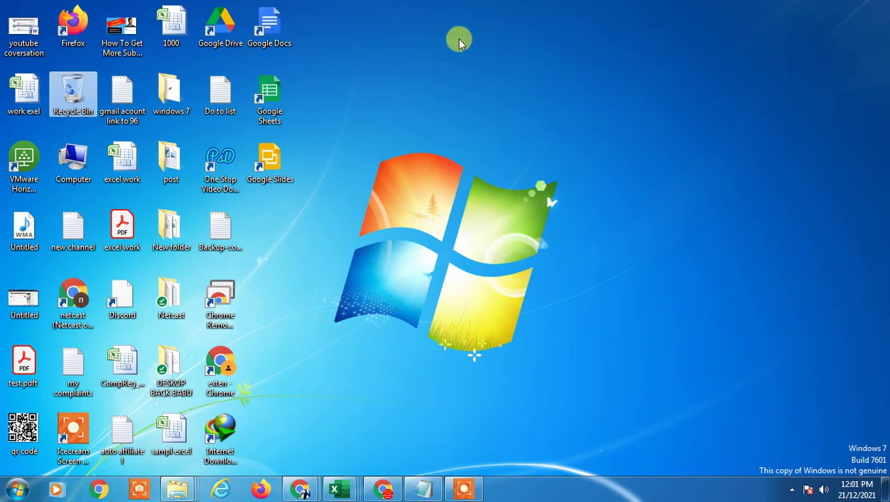